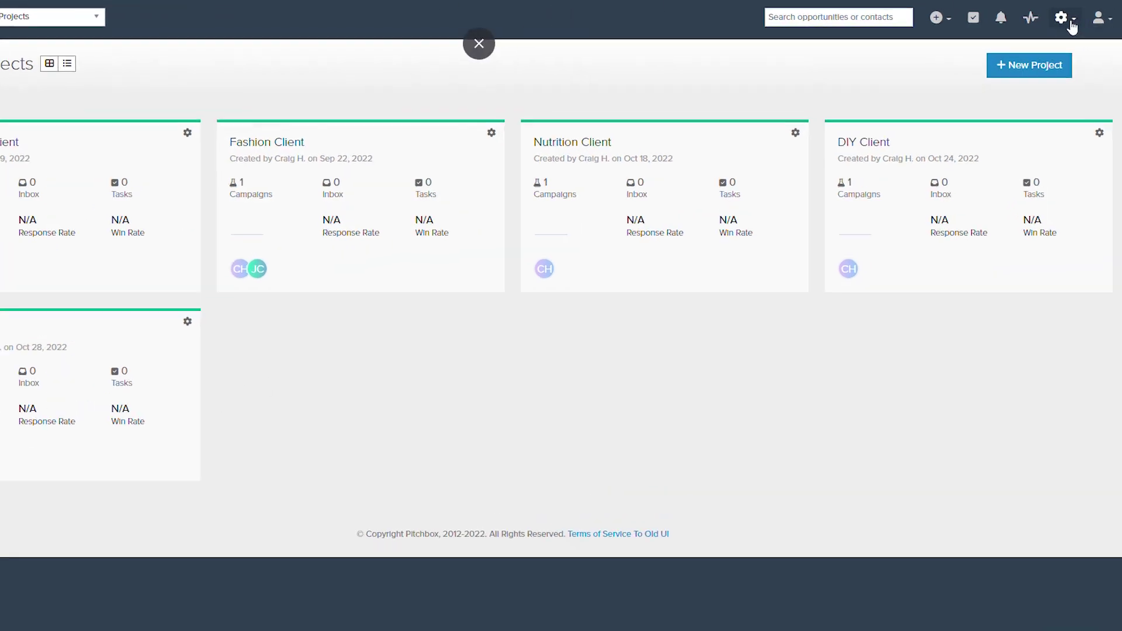
- Go to Projects from the settings menu and open the Automotive Client project's campaigns
click(1070, 19)
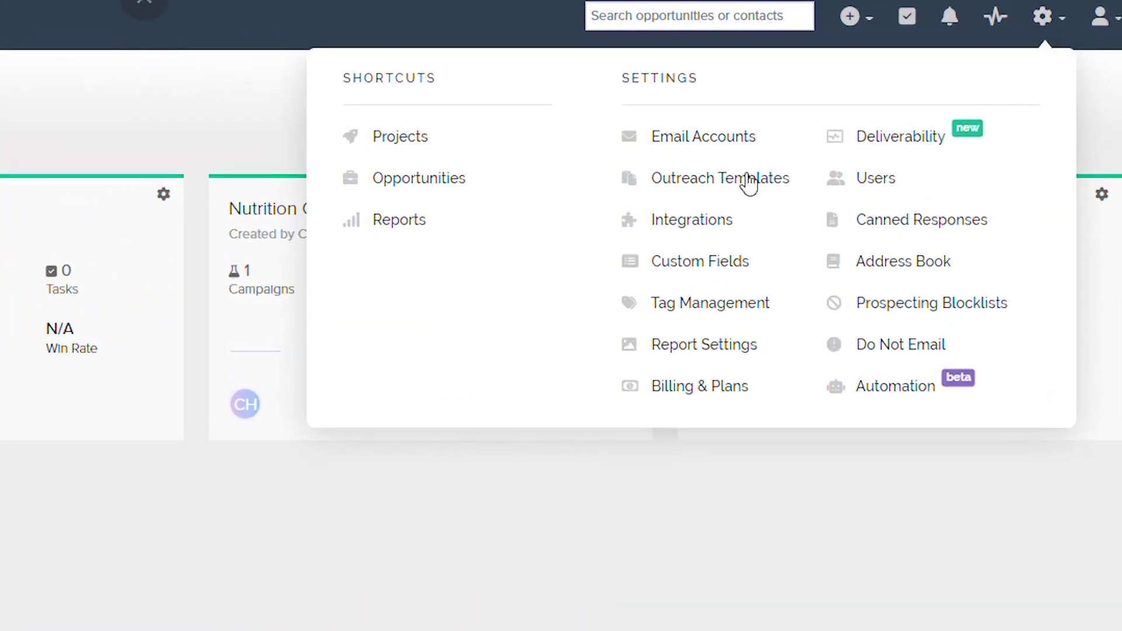
click(423, 145)
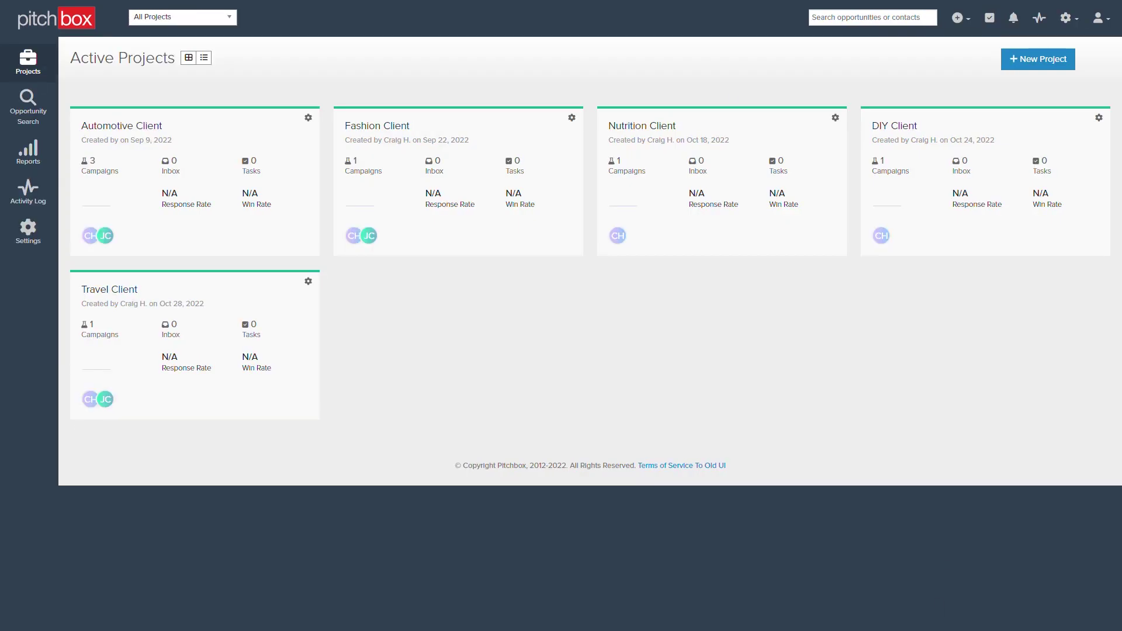
click(143, 127)
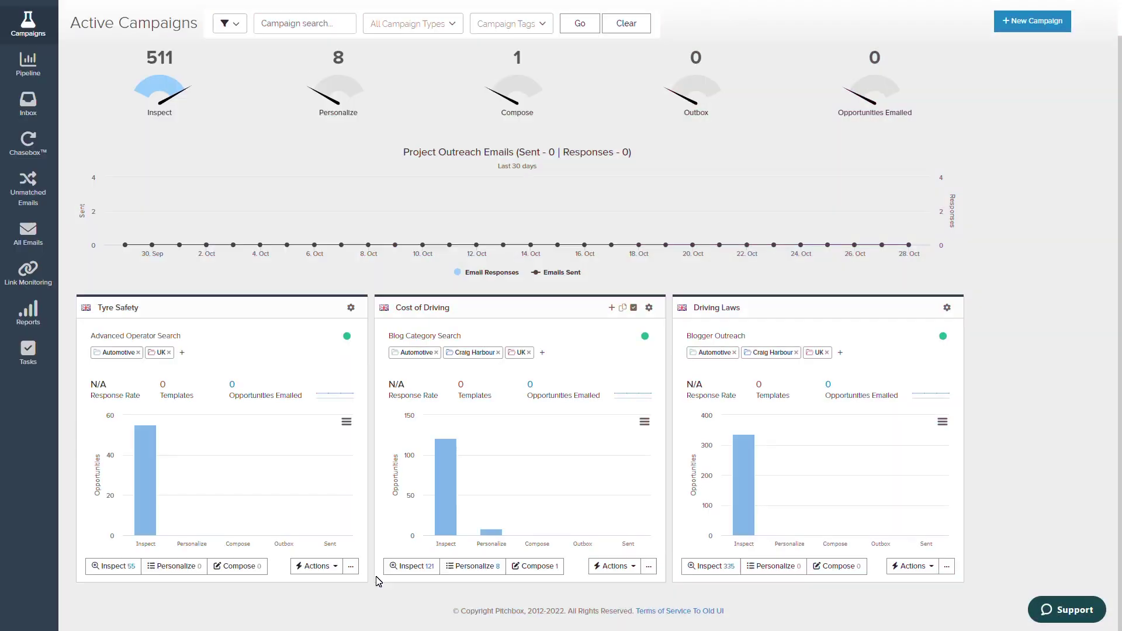
- Start a new campaign from the top of the Active Campaigns dashboard
scroll(1060, 223, up, 1)
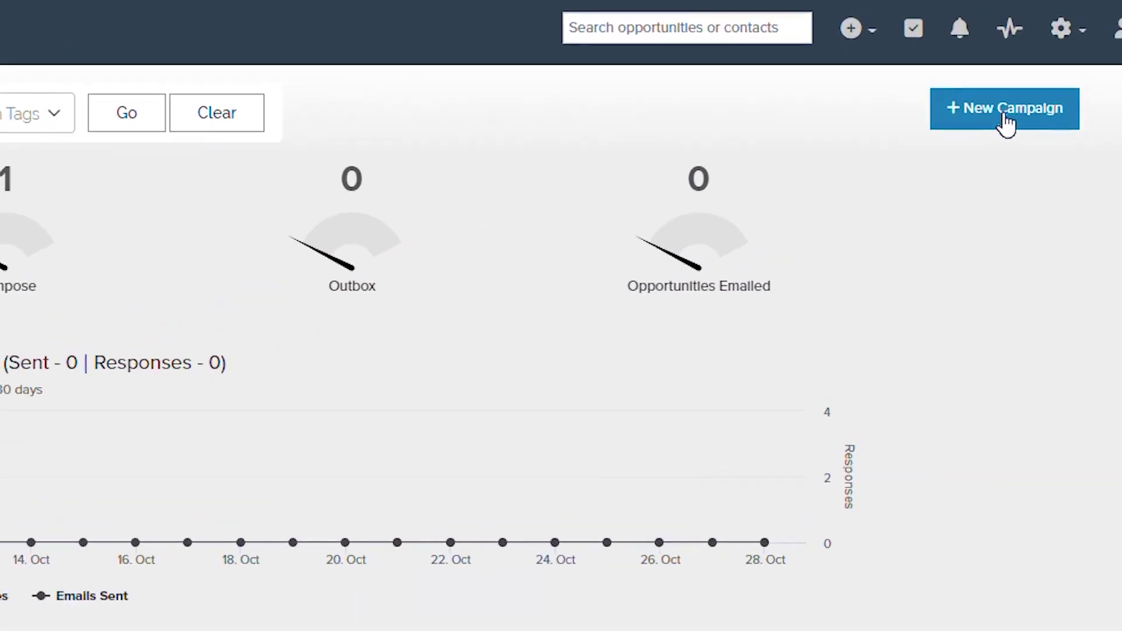
click(1033, 67)
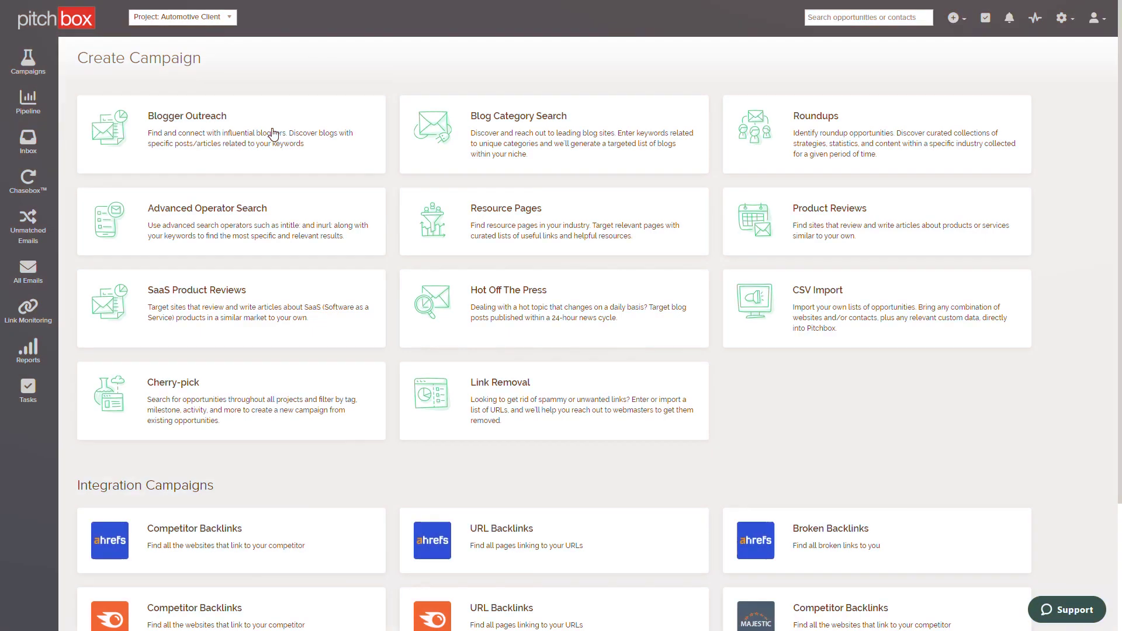
- Create a Blogger Outreach campaign named 'Email marketing campaign' and tag it Marketing
click(270, 132)
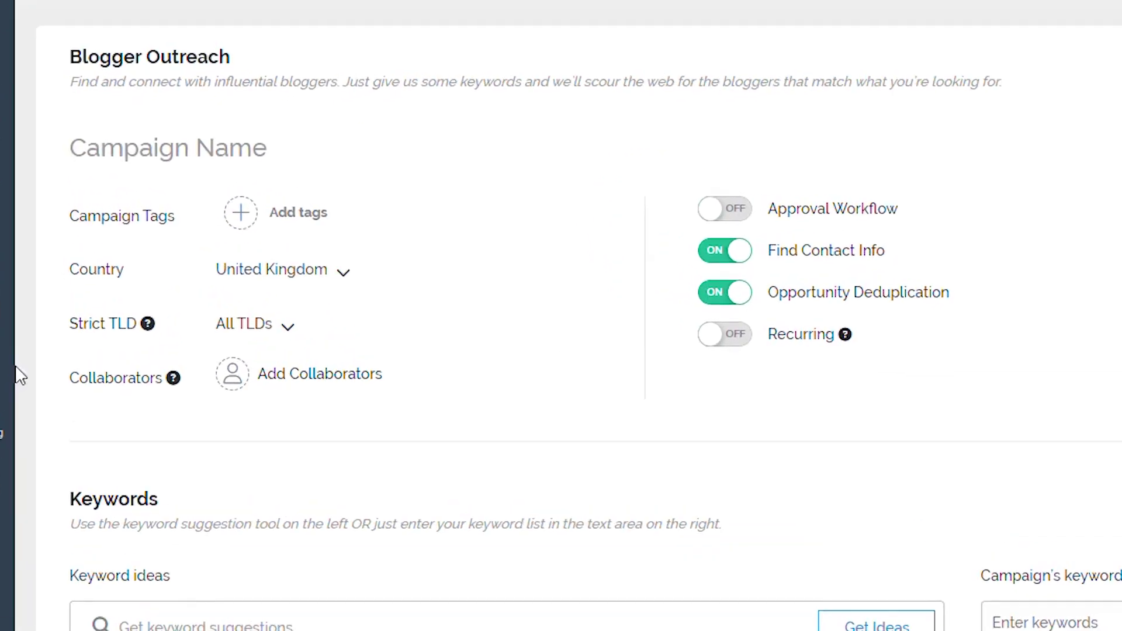
text(Email marketing campaign)
click(306, 220)
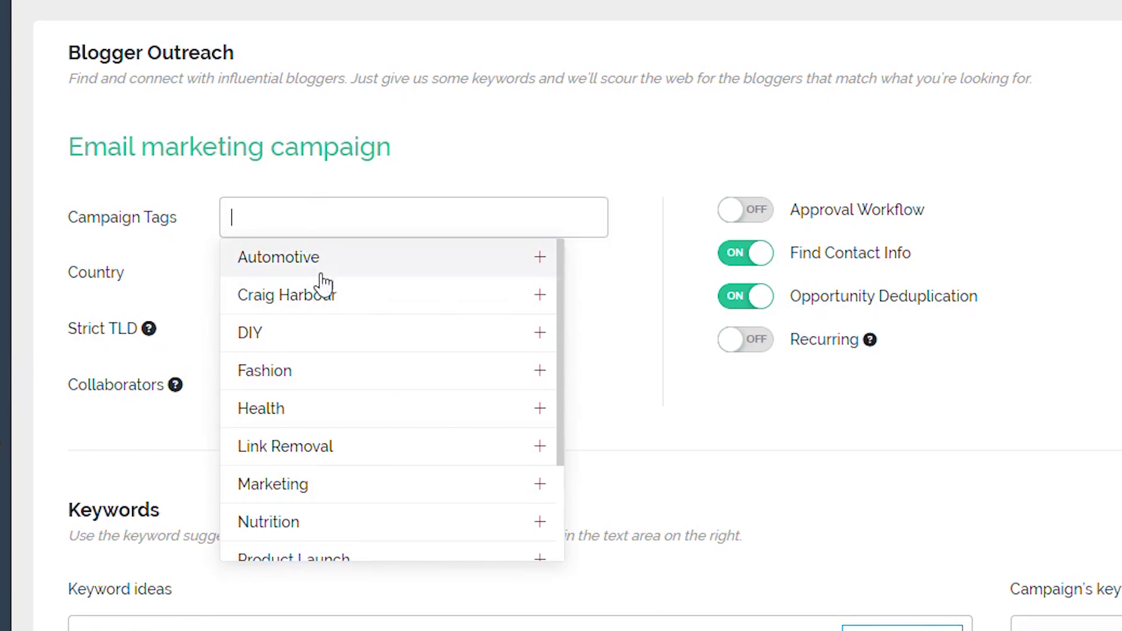
click(303, 480)
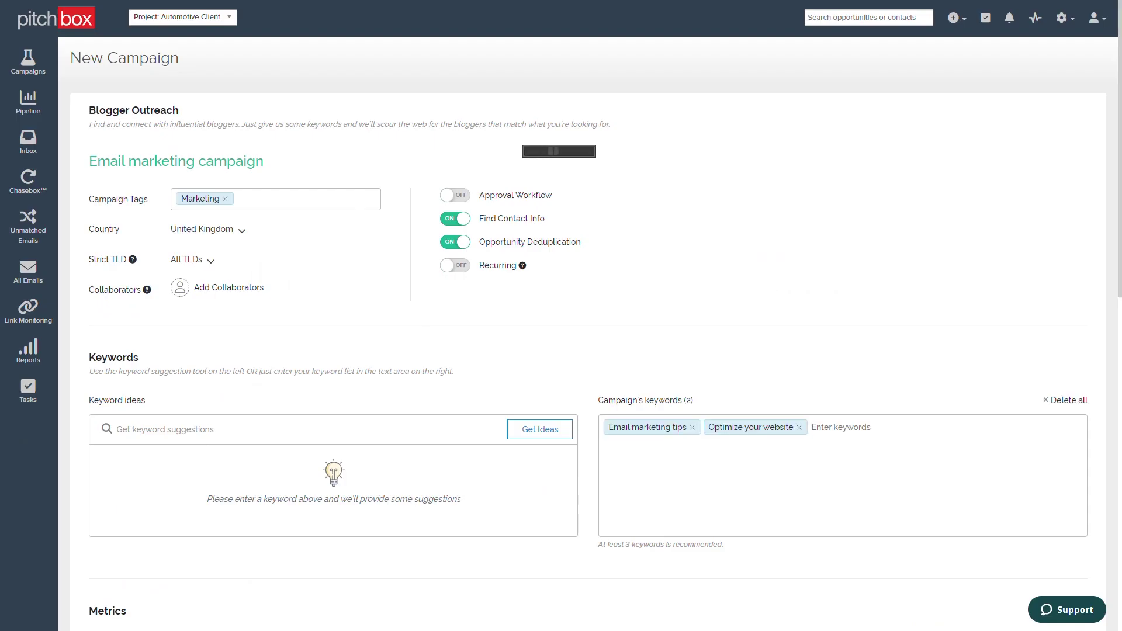
scroll(514, 438, down, 7)
scroll(514, 445, up, 6)
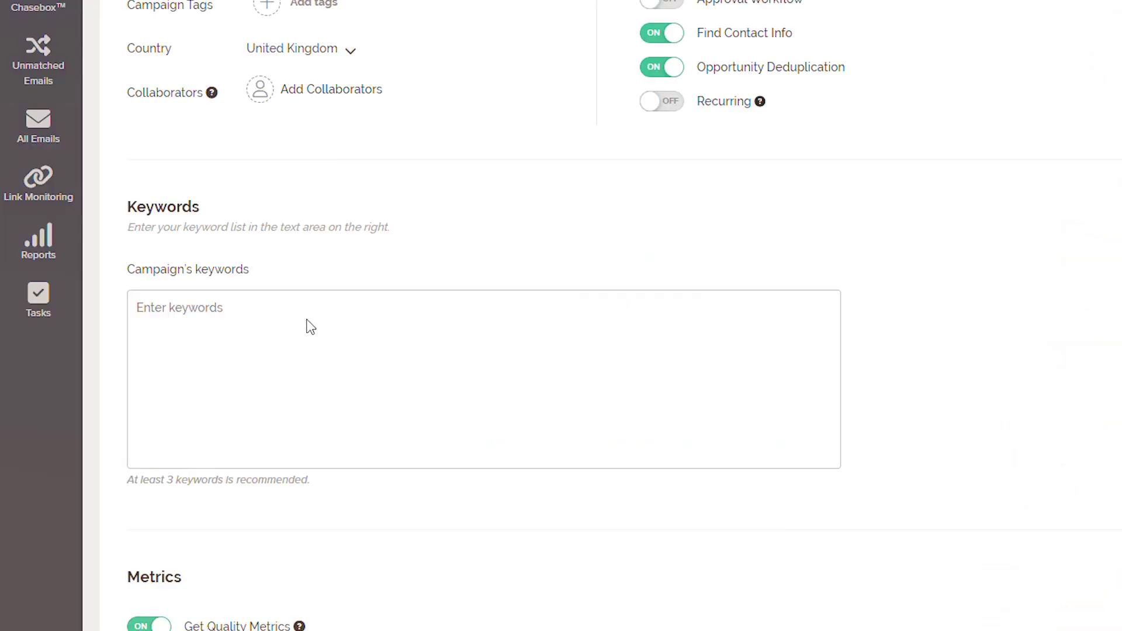
- Paste the keyword list into the Blog Category Search campaign's keywords box
click(319, 332)
text(Content marketing Cooking)
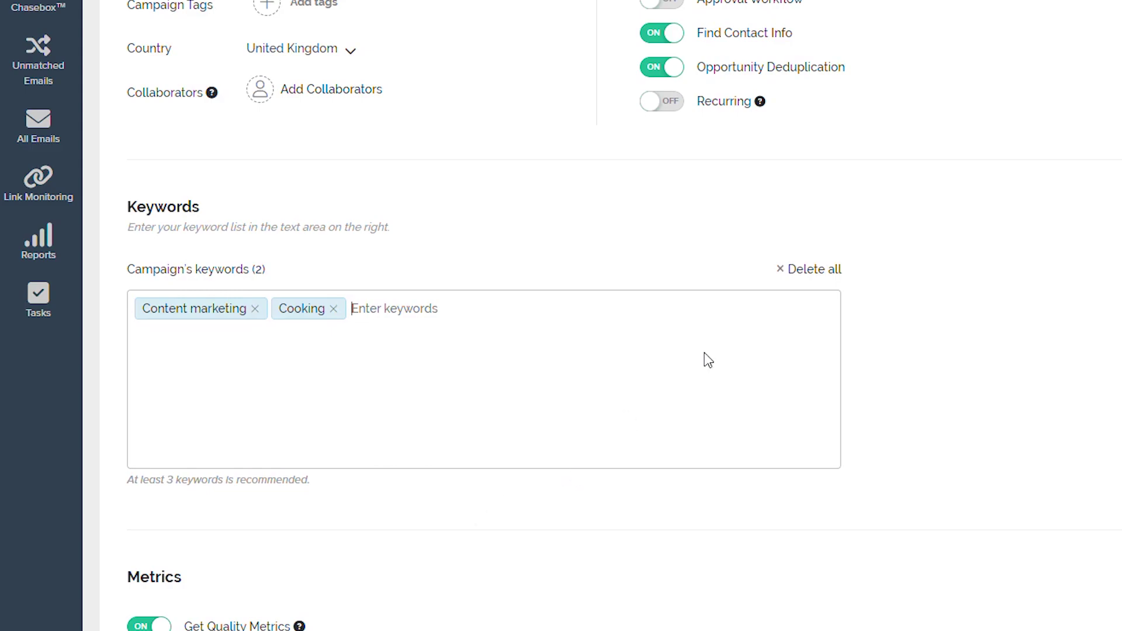
scroll(705, 599, down, 5)
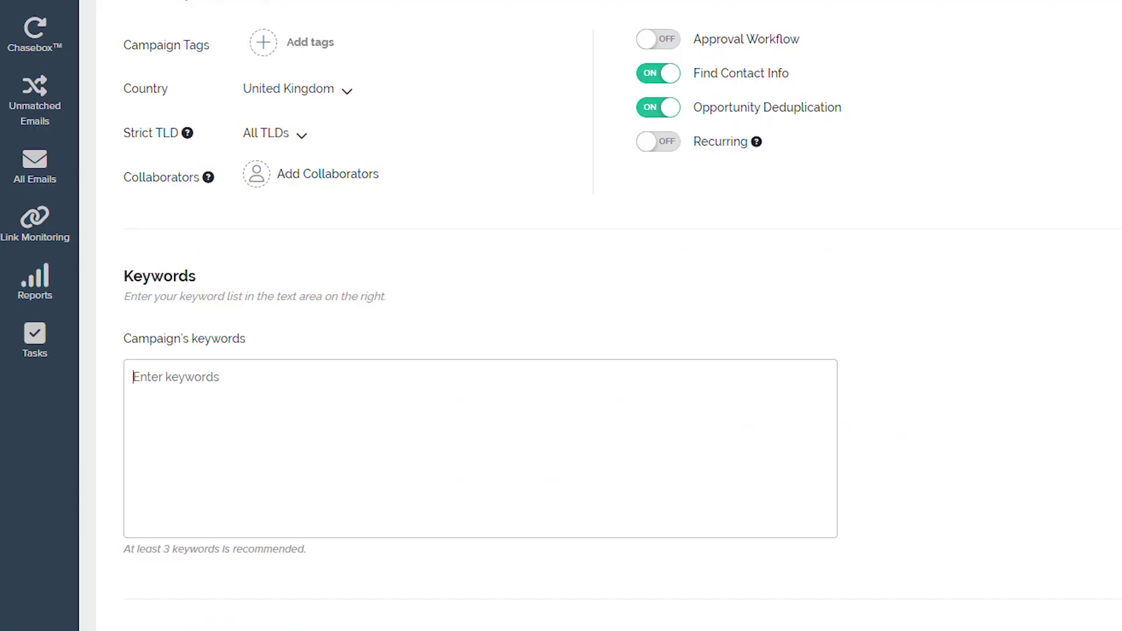
- Add SEO and Google Updates as keyword tags in the Roundups form
text(S)
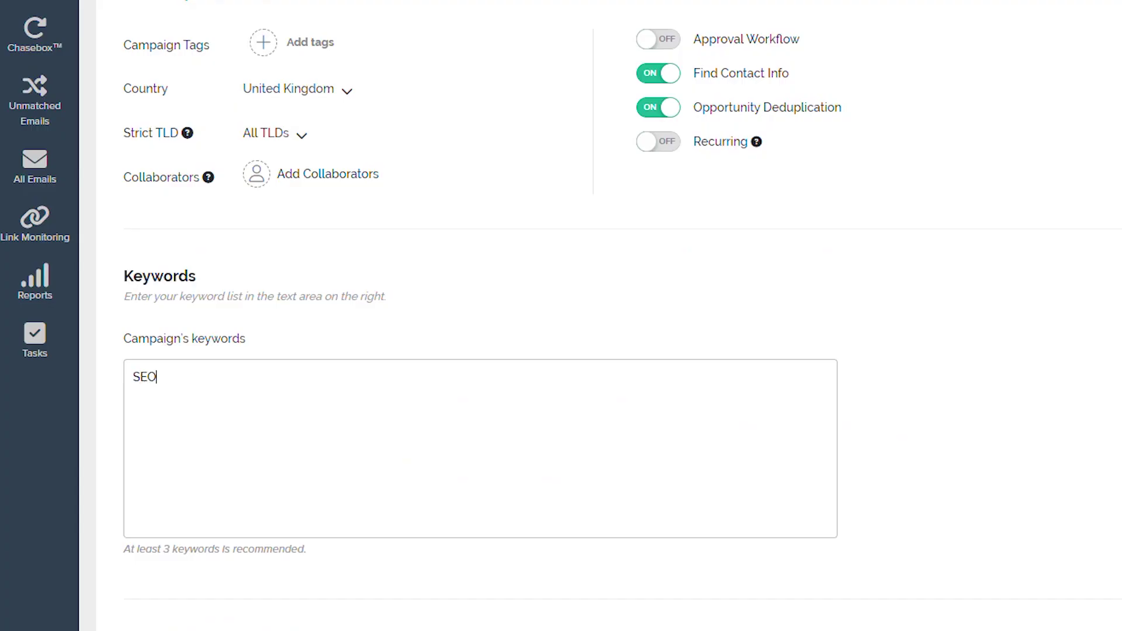
text(EO)
key(Return)
text(Google Up)
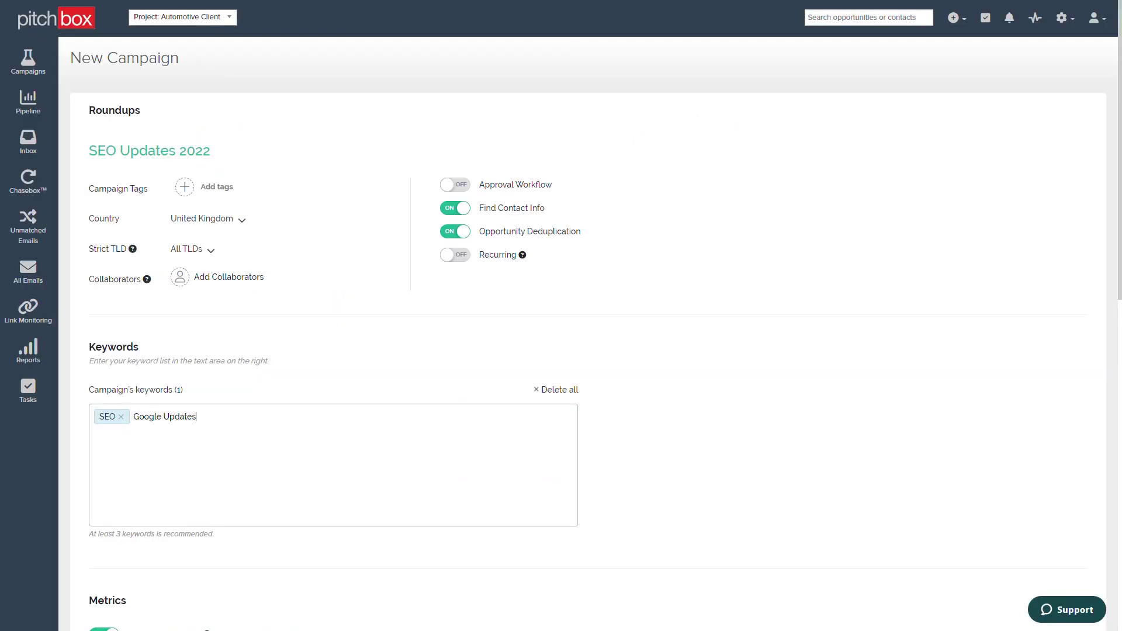
text(dates)
key(Return)
scroll(727, 339, down, 10)
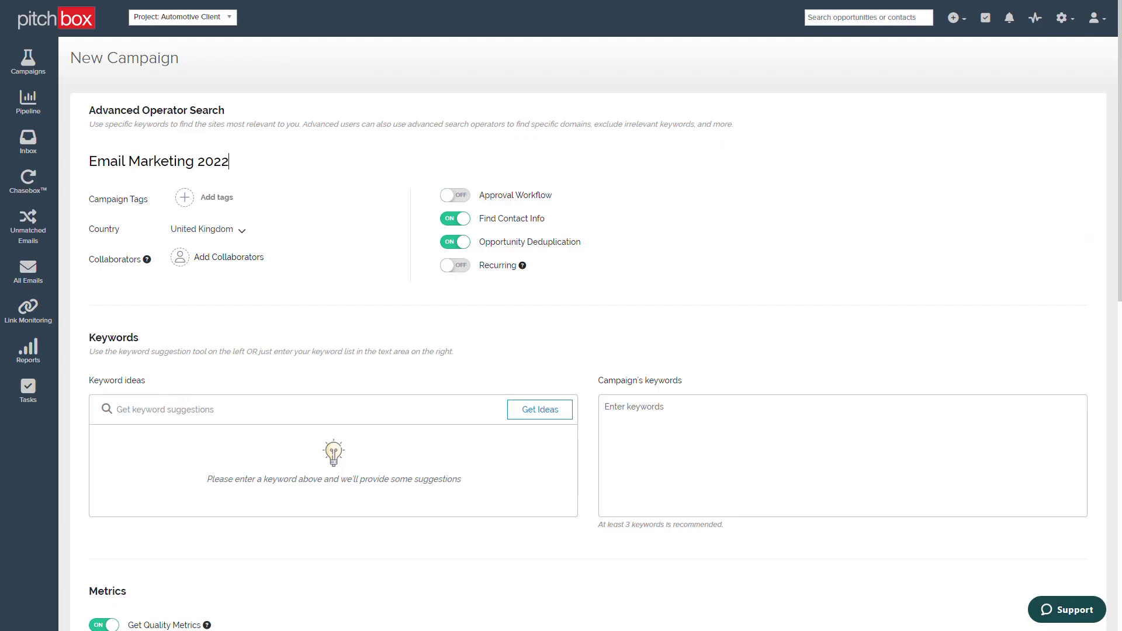
- Tag the Advanced Operator Search campaign Marketing and add three search-operator keywords
click(227, 198)
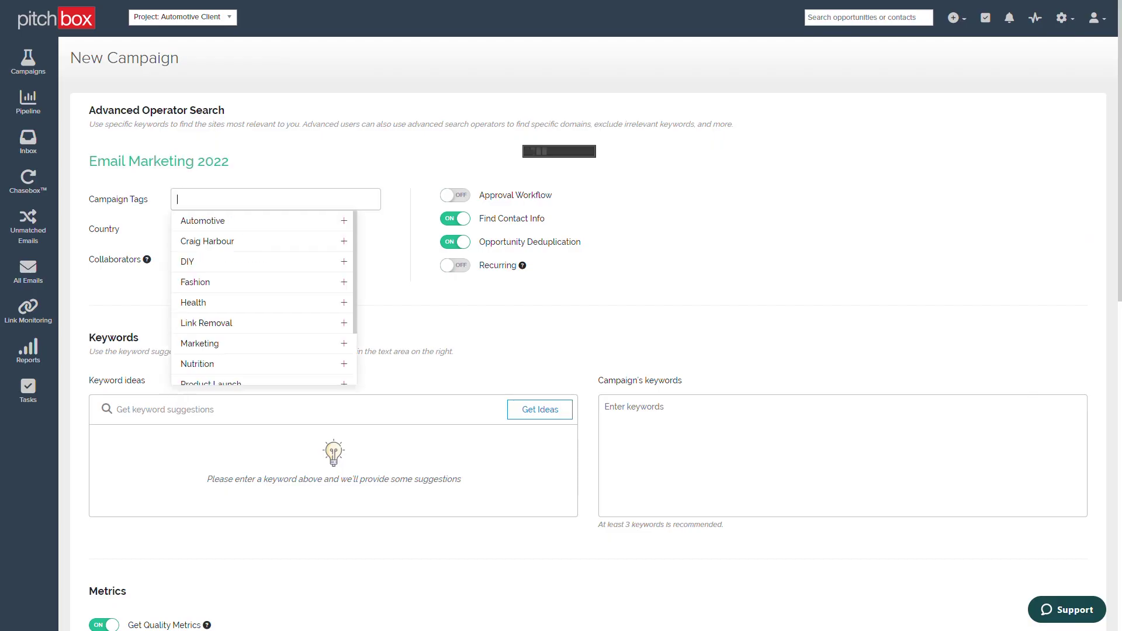
click(240, 345)
click(726, 415)
text(Email marketing intitle:tools Email marketing inurl:tools intitle:marketing inurl:tools)
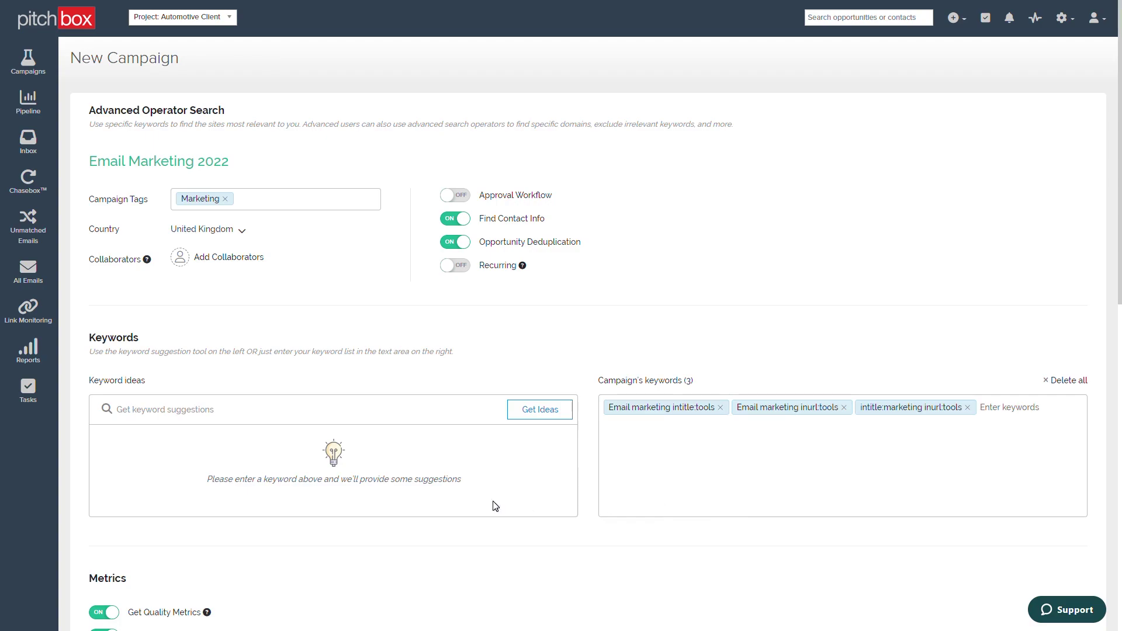
scroll(491, 503, down, 10)
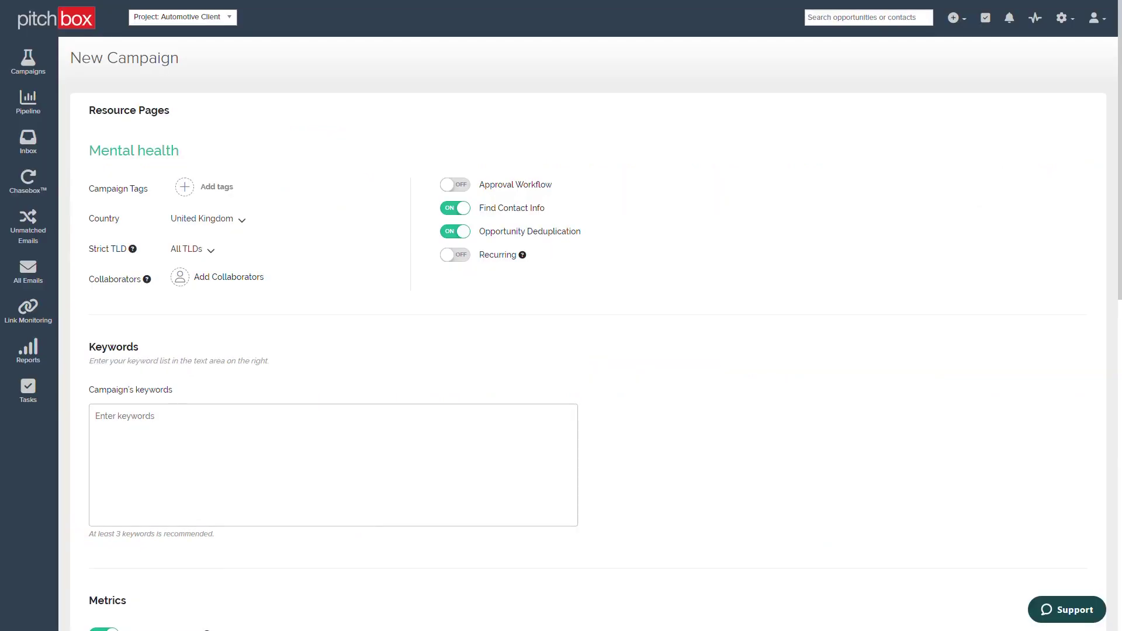
- Add 'mental Health' to Resource Pages, then Best shoes 2022, Moosend and Mailchimp to Product Reviews
text(mental Health)
key(Return)
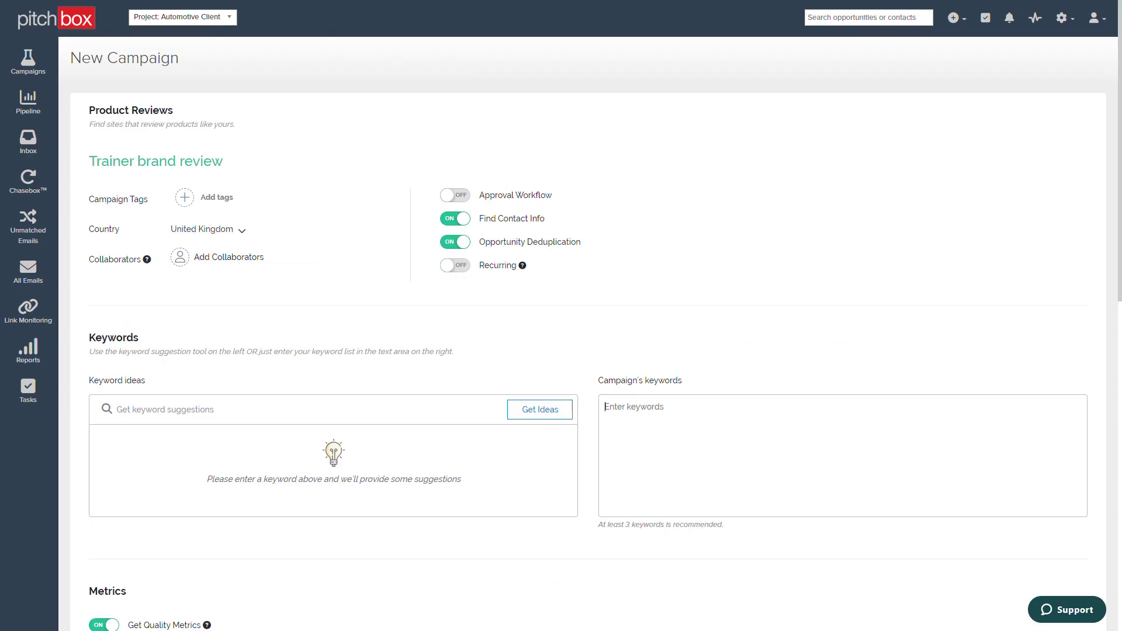
text(Best shoes 2022)
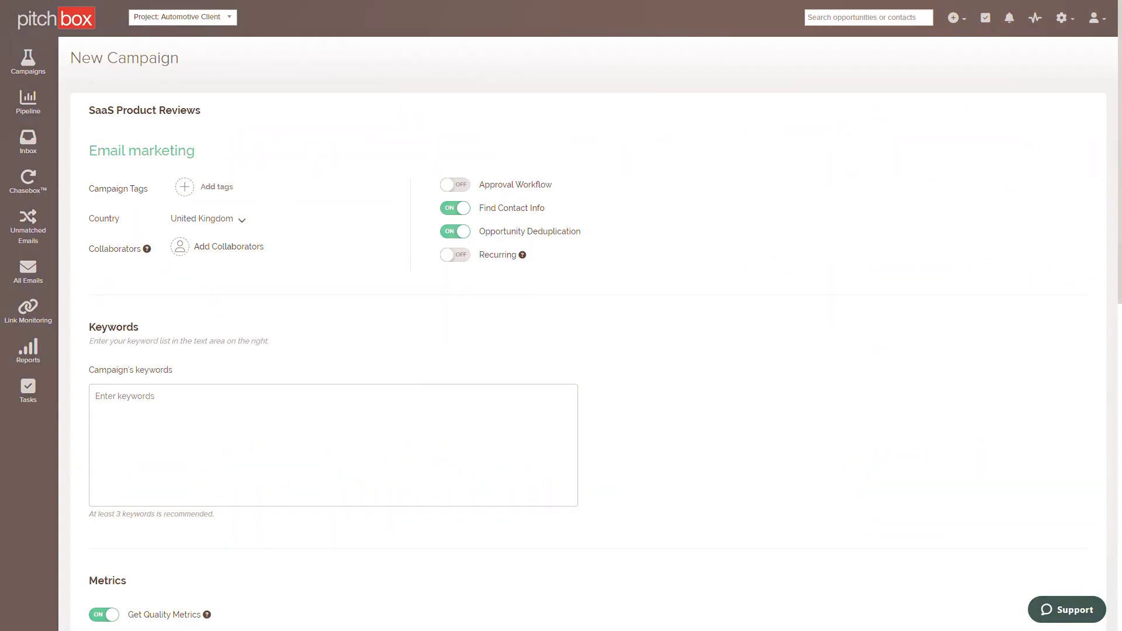
text(Moosend Mailchimp)
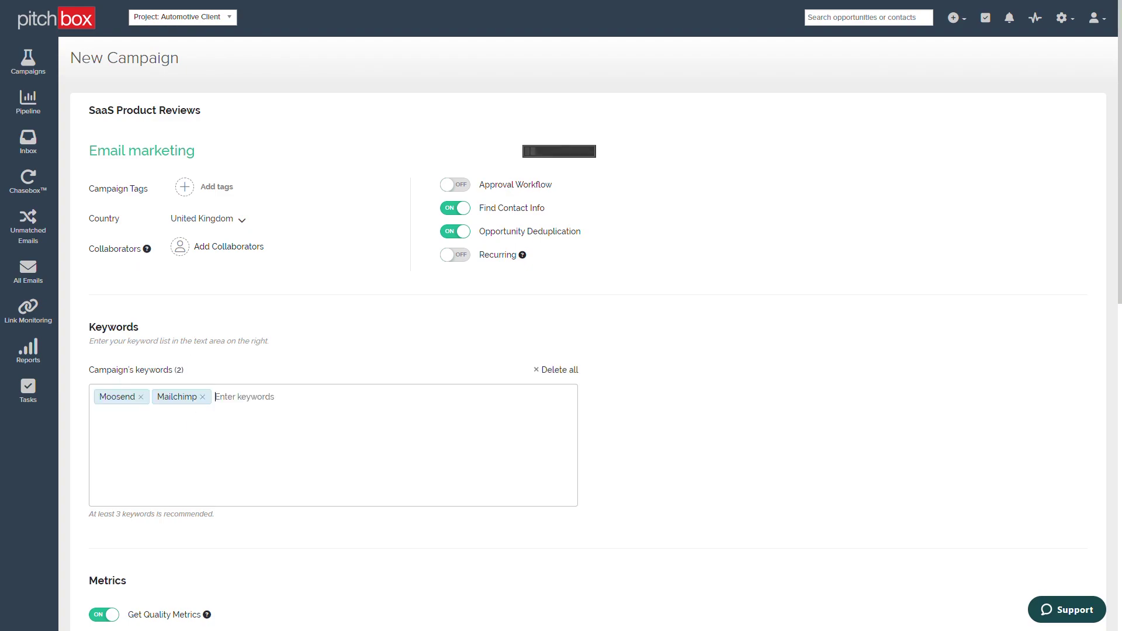
scroll(243, 471, down, 10)
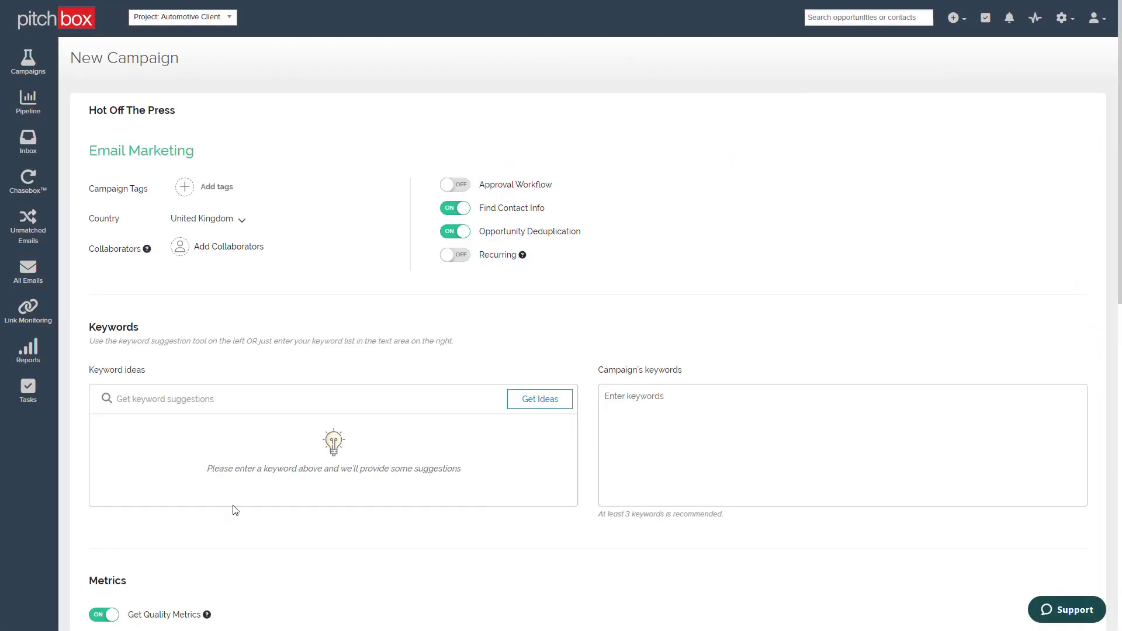
- Add Email marketing tips and Optimize your website as Hot Off The Press keywords
click(742, 400)
text(Email marketing tips Optimize your website)
scroll(322, 411, down, 5)
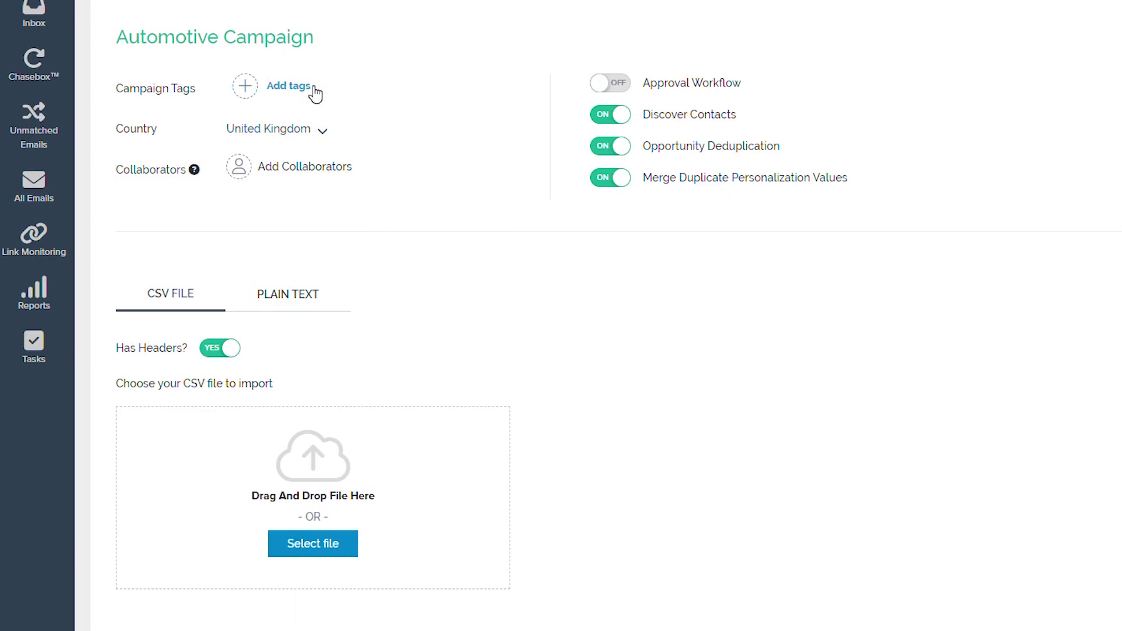
- Tag the CSV Import campaign Automotive and switch opportunity entry to PLAIN TEXT
click(311, 89)
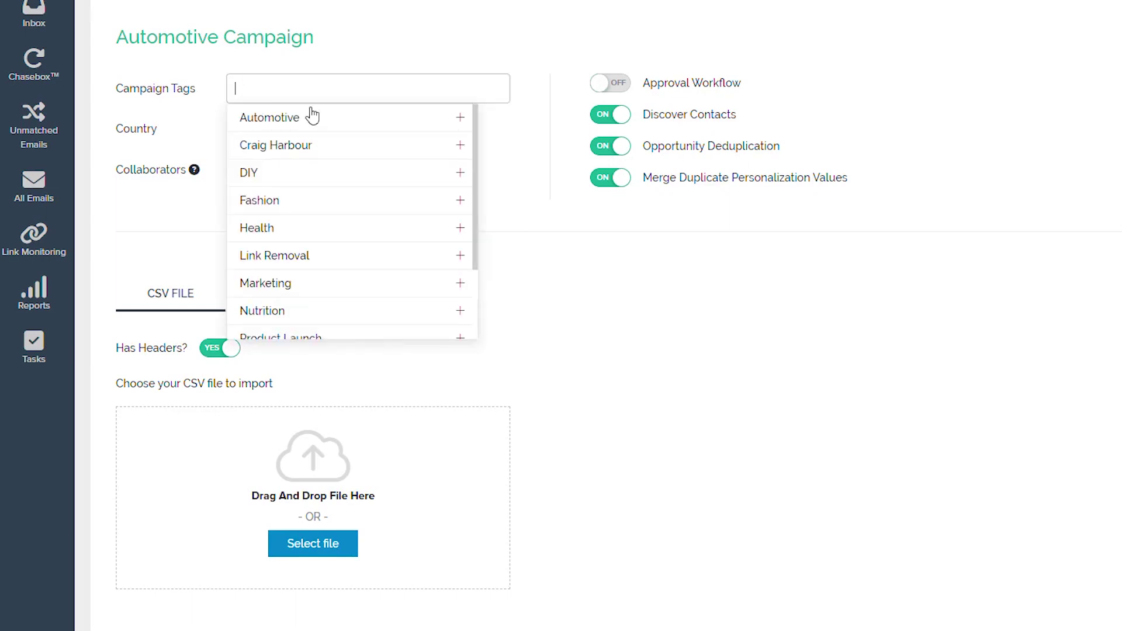
click(313, 114)
click(576, 305)
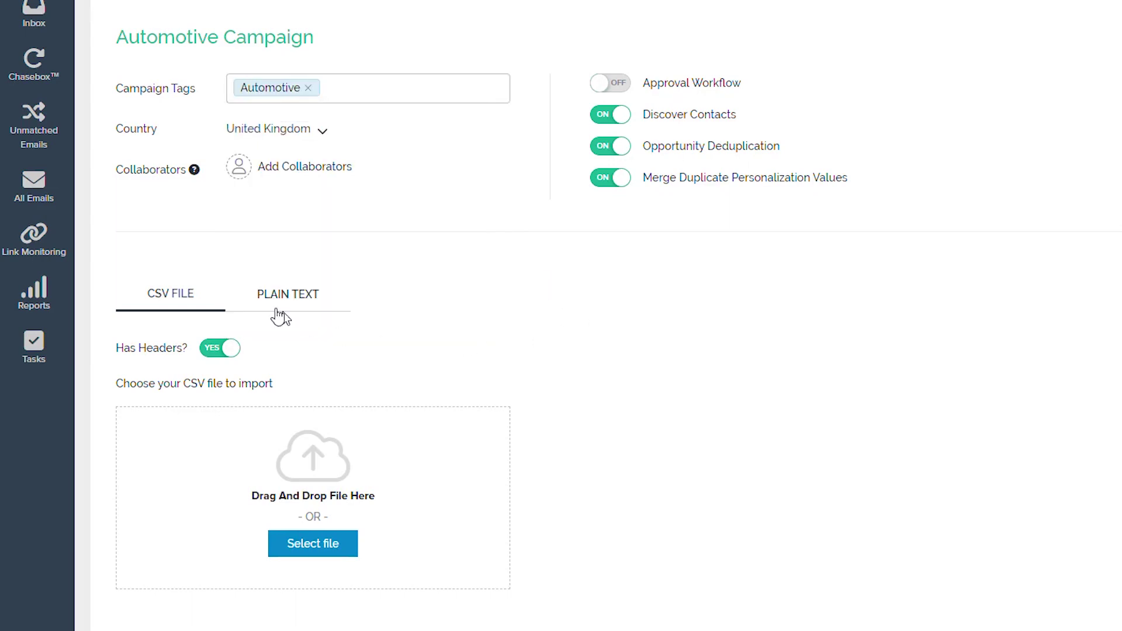
scroll(169, 298, down, 3)
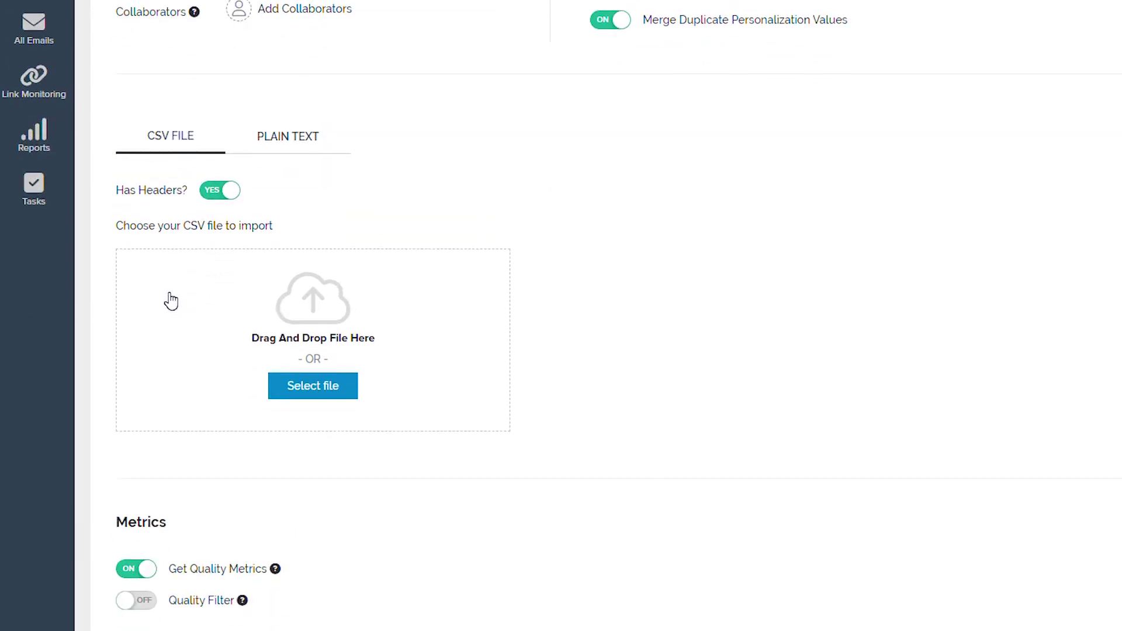
click(290, 147)
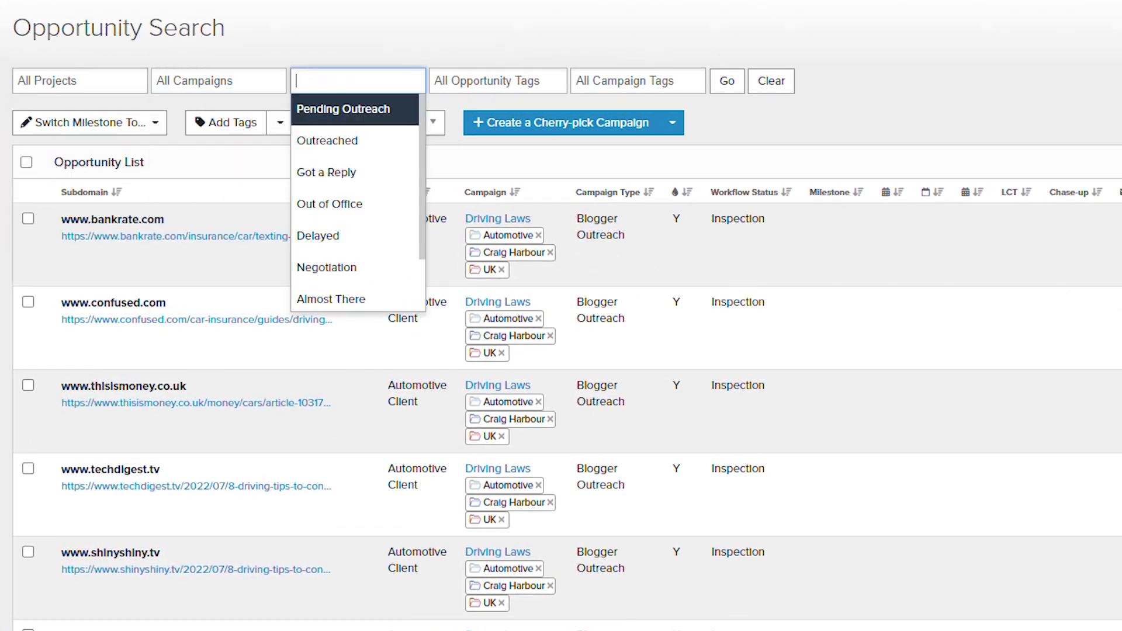
- Review the Cherry-pick search's tag filters, Add Tags options and Create Cherry-pick Campaign choices
key(Tab)
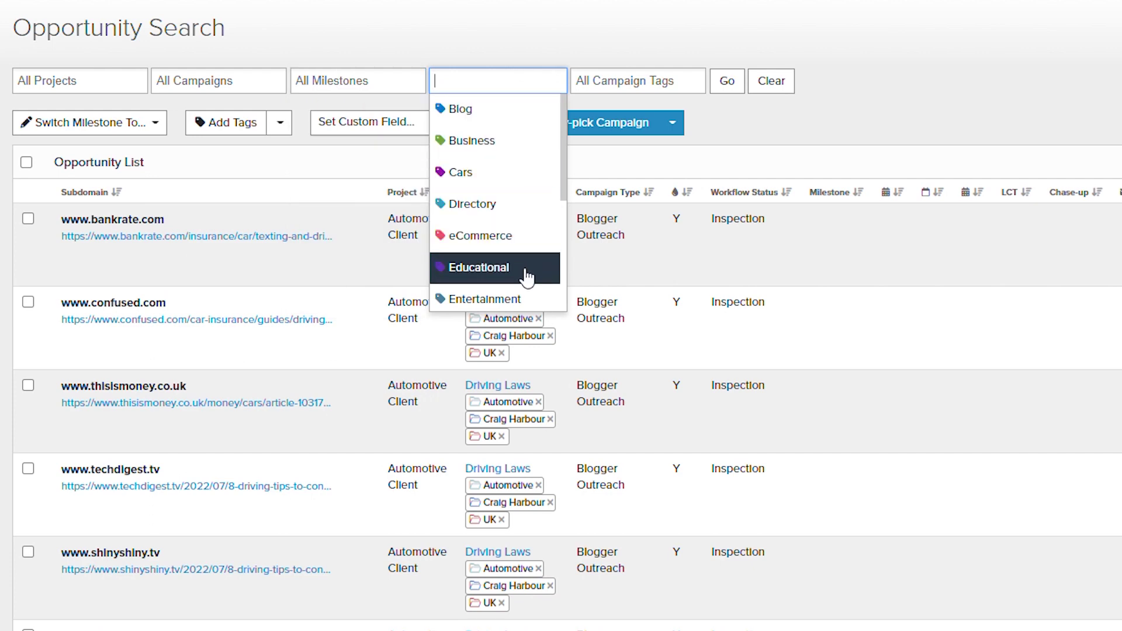
key(Tab)
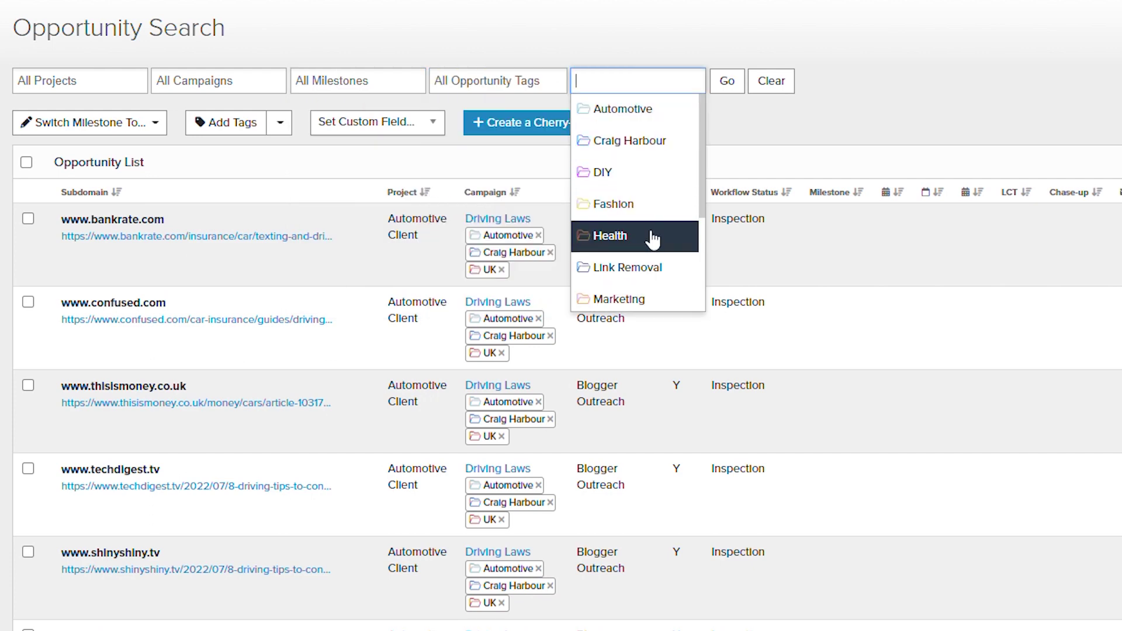
scroll(649, 295, down, 3)
click(280, 122)
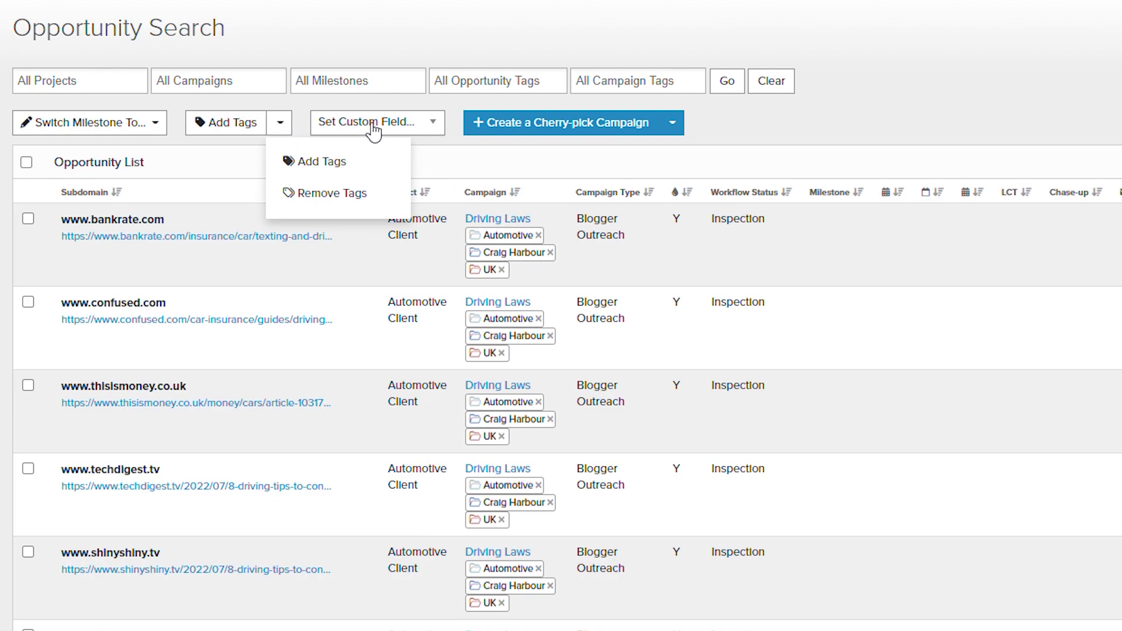
click(672, 122)
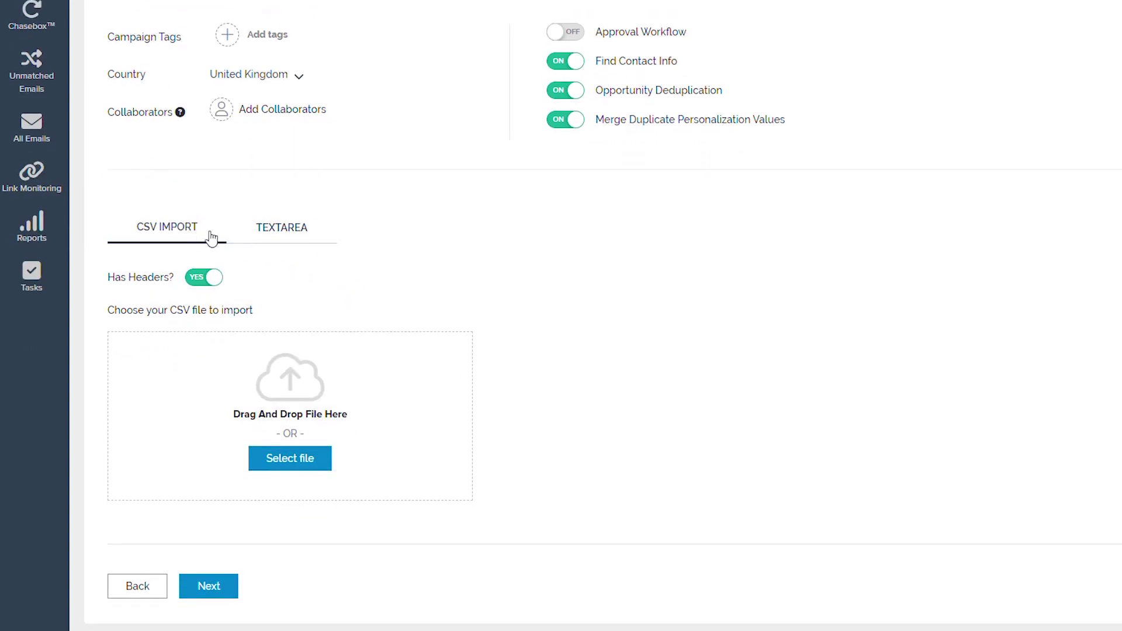
click(266, 233)
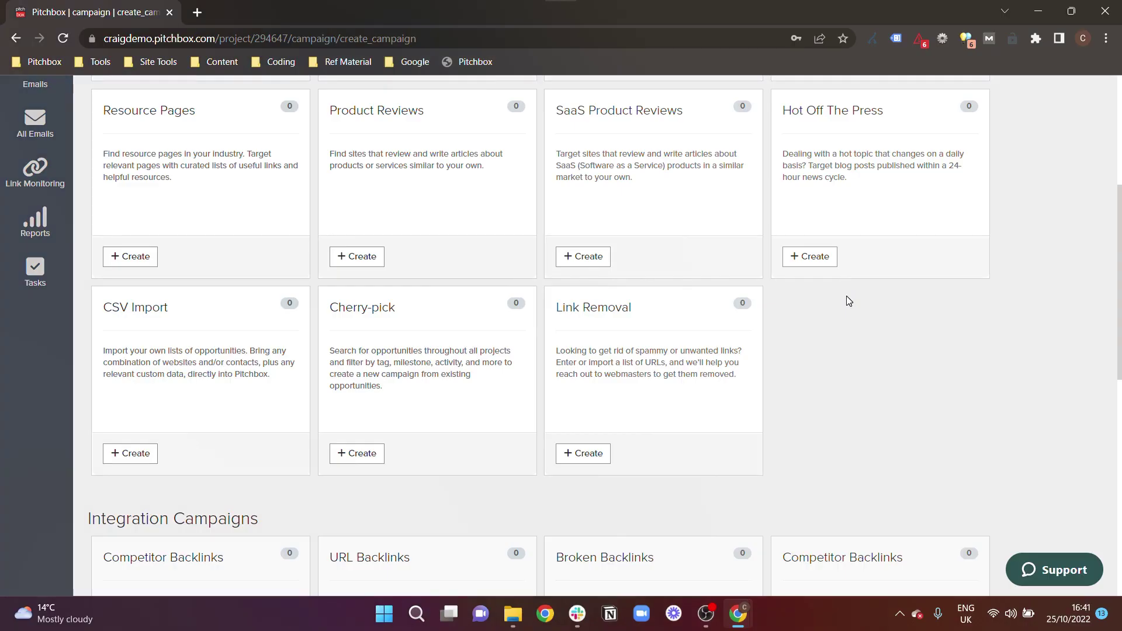
scroll(847, 298, down, 7)
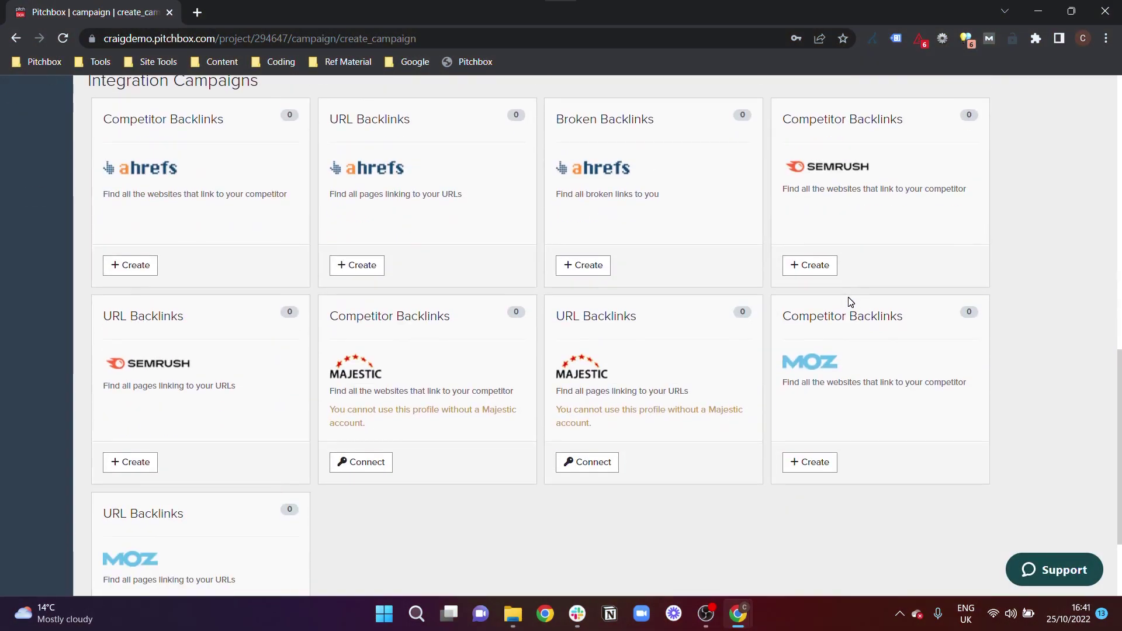
- Bring the ahrefs, SEMrush, Majestic and MOZ integration options into view
scroll(850, 295, up, 1)
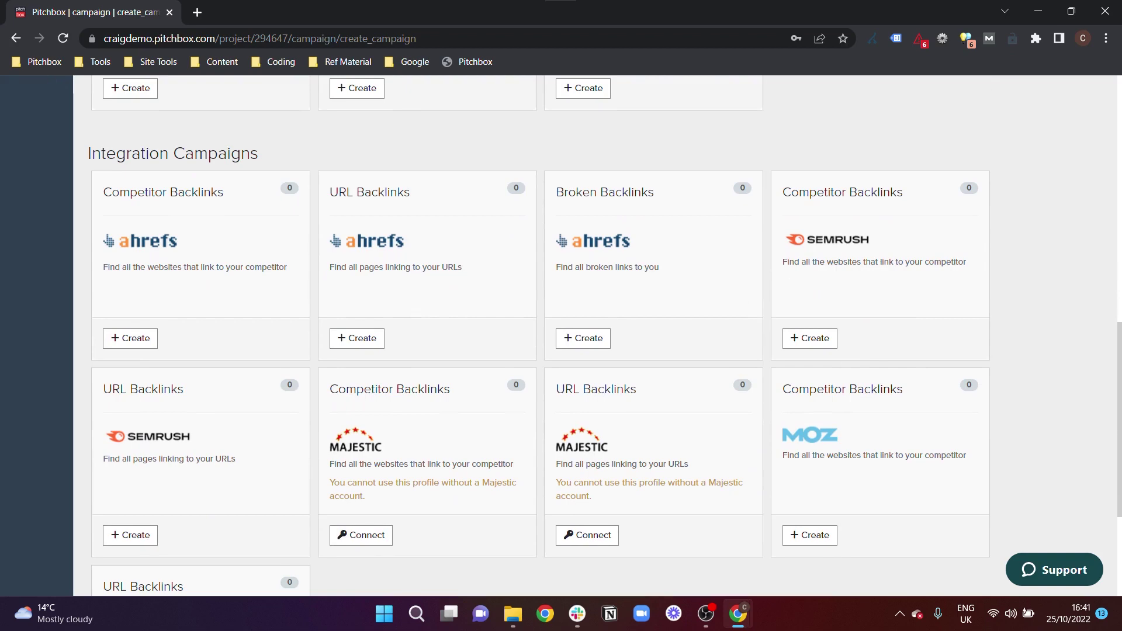